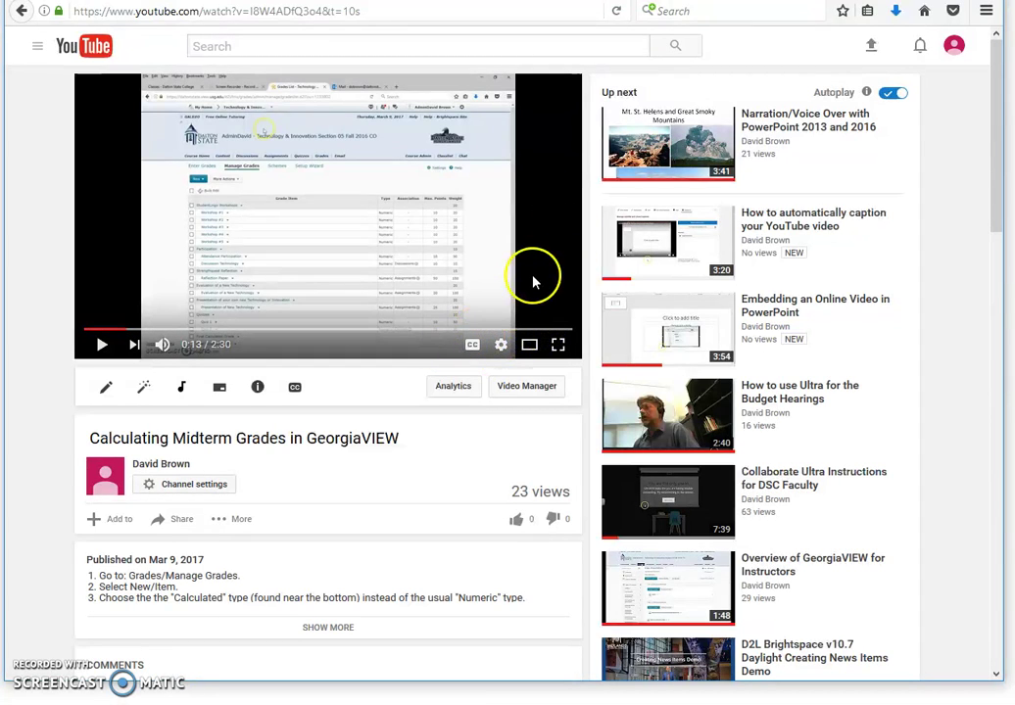
# Open the subtitles and closed captions management page for the video "Calculating Midterm Grades in GeorgiaVIEW" from the Video Manager.
pyautogui.click(524, 392)
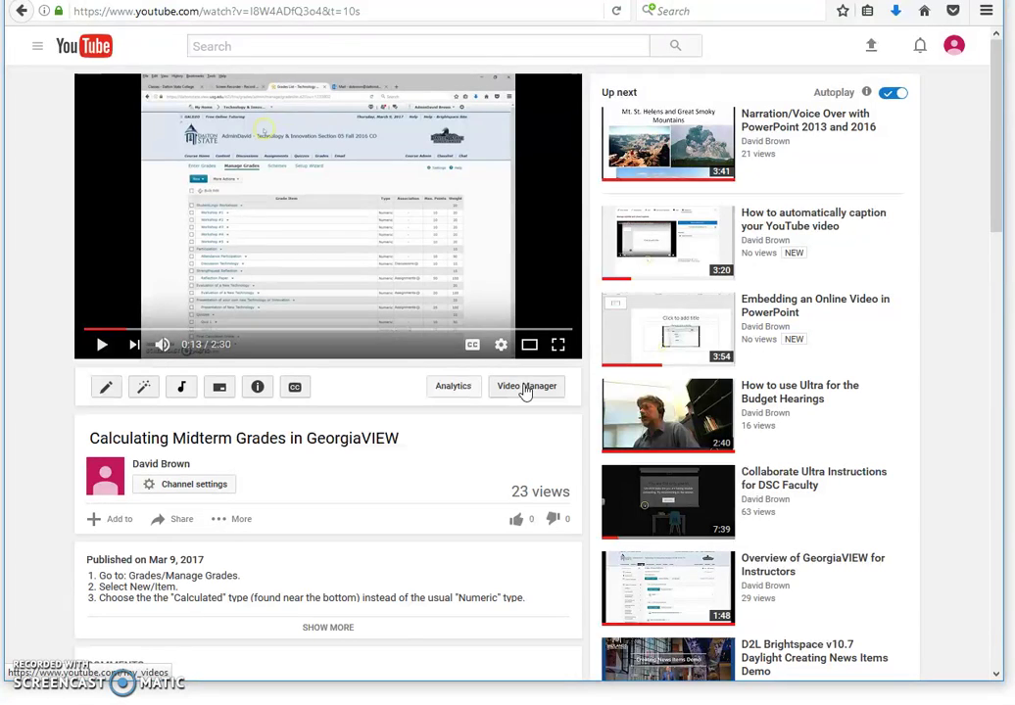
pyautogui.click(525, 388)
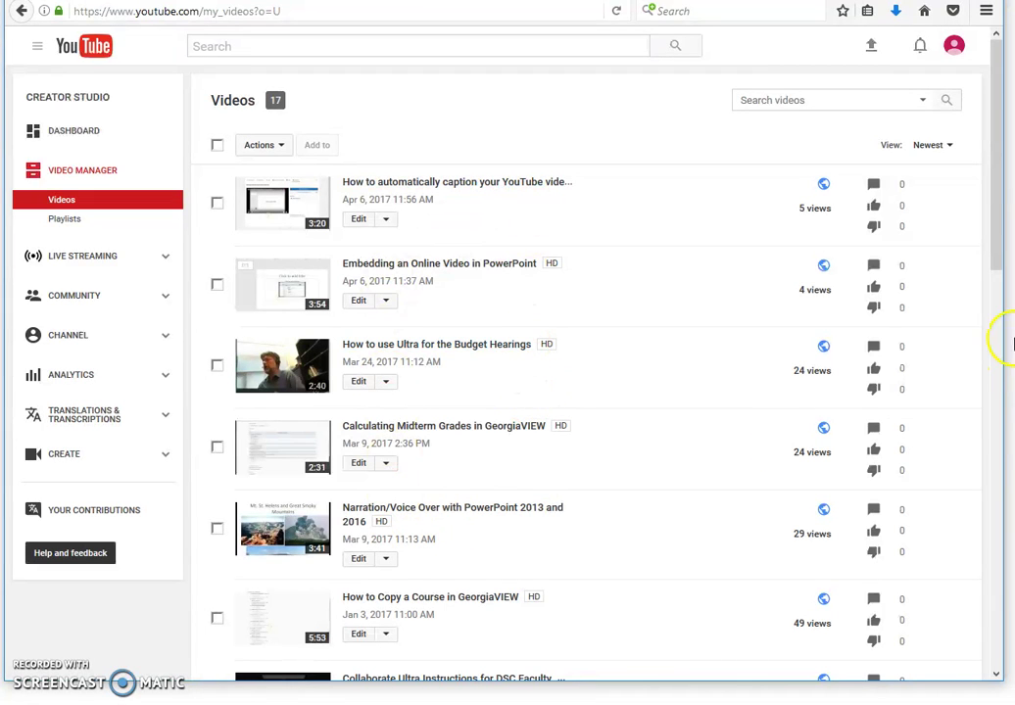
pyautogui.moveTo(996, 264); pyautogui.dragTo(1010, 212)
pyautogui.click(386, 464)
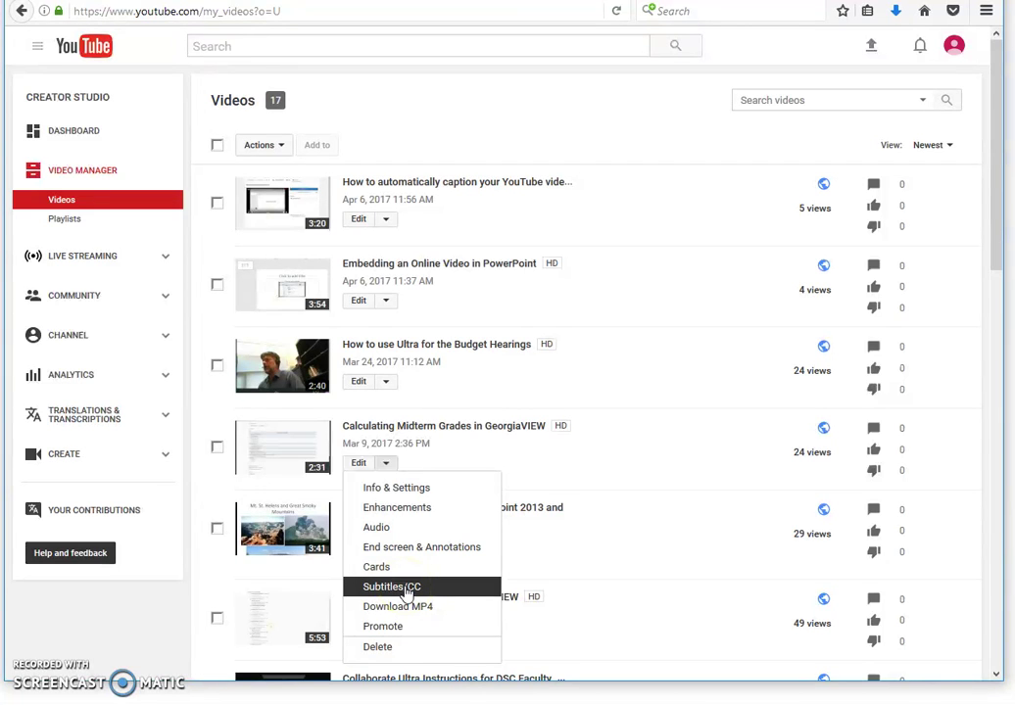
pyautogui.click(397, 587)
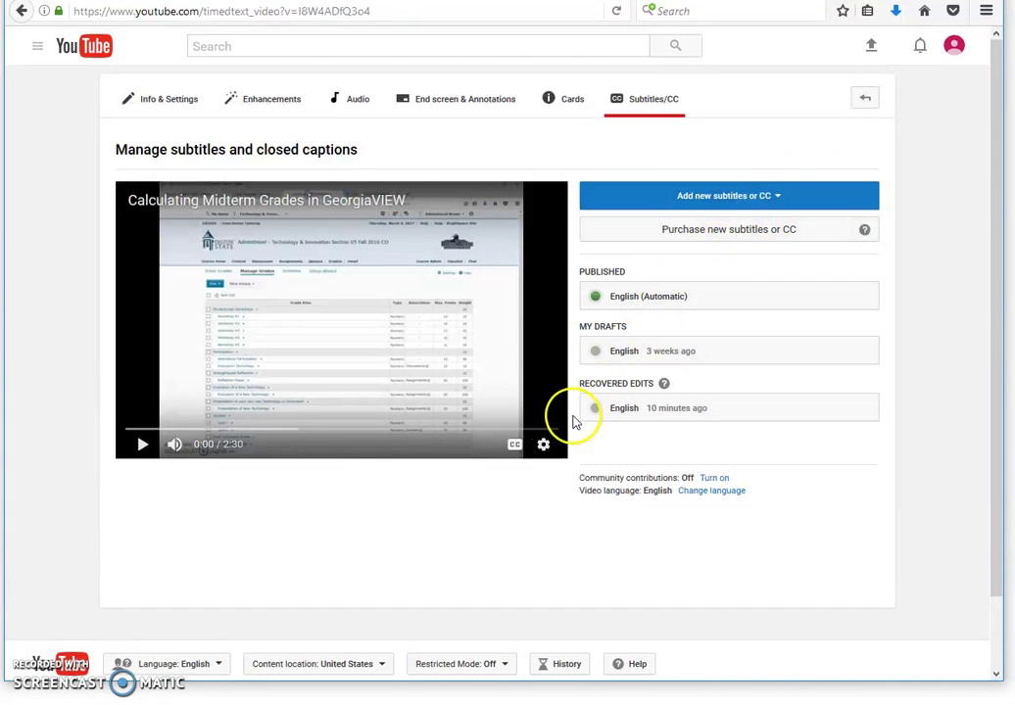
# Turn on captions in the preview and create an editable copy of the published English (Automatic) subtitles, overwriting the existing ones.
pyautogui.click(516, 446)
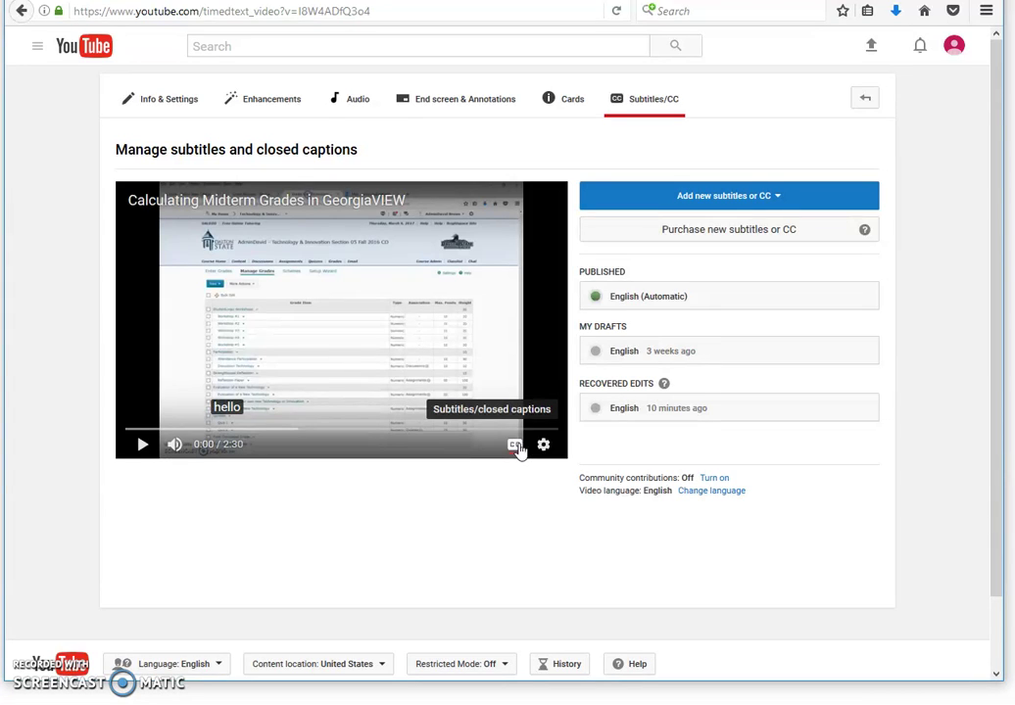
pyautogui.click(516, 447)
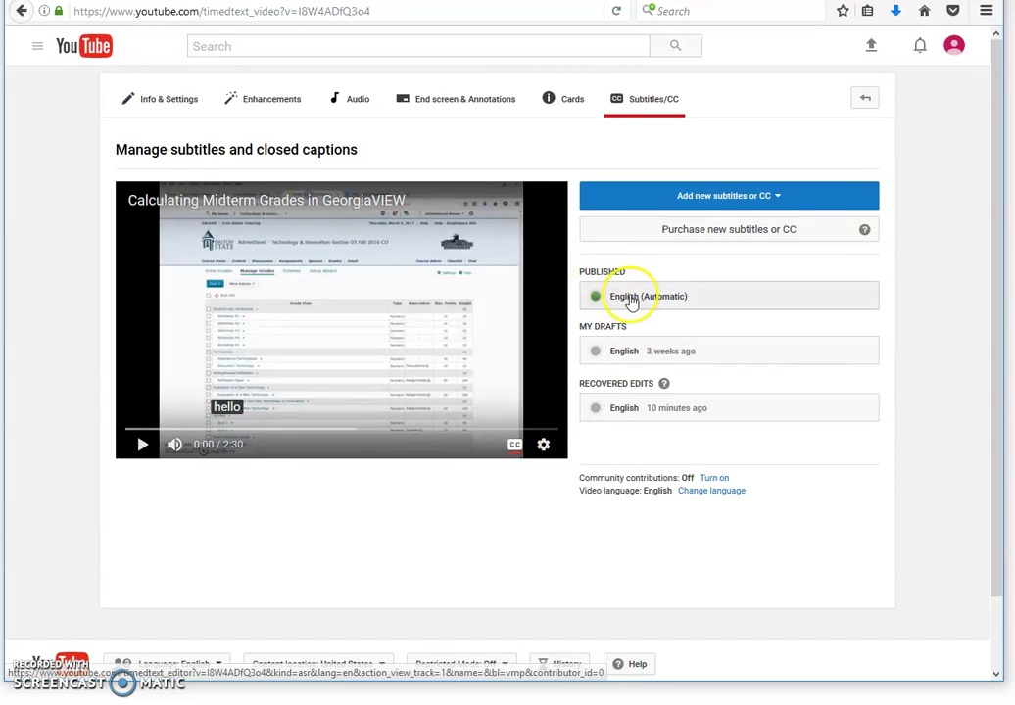
pyautogui.click(637, 302)
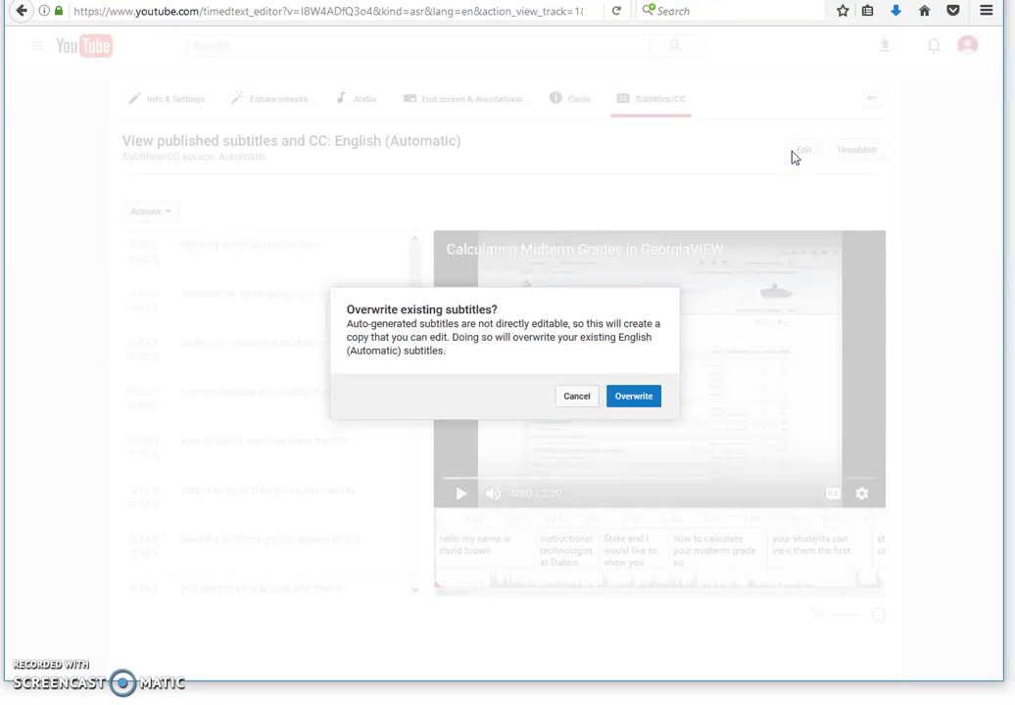
pyautogui.click(632, 396)
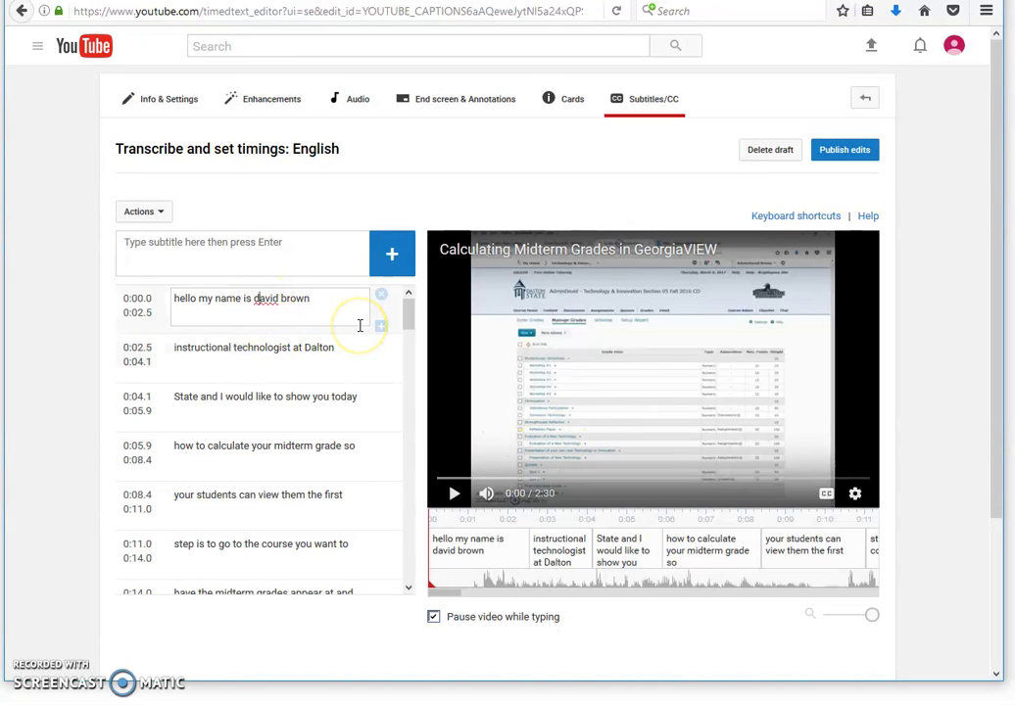
# Capitalize the initials of the speaker's first and last name in the first subtitle line.
pyautogui.press('BackSpace')
pyautogui.write('D')
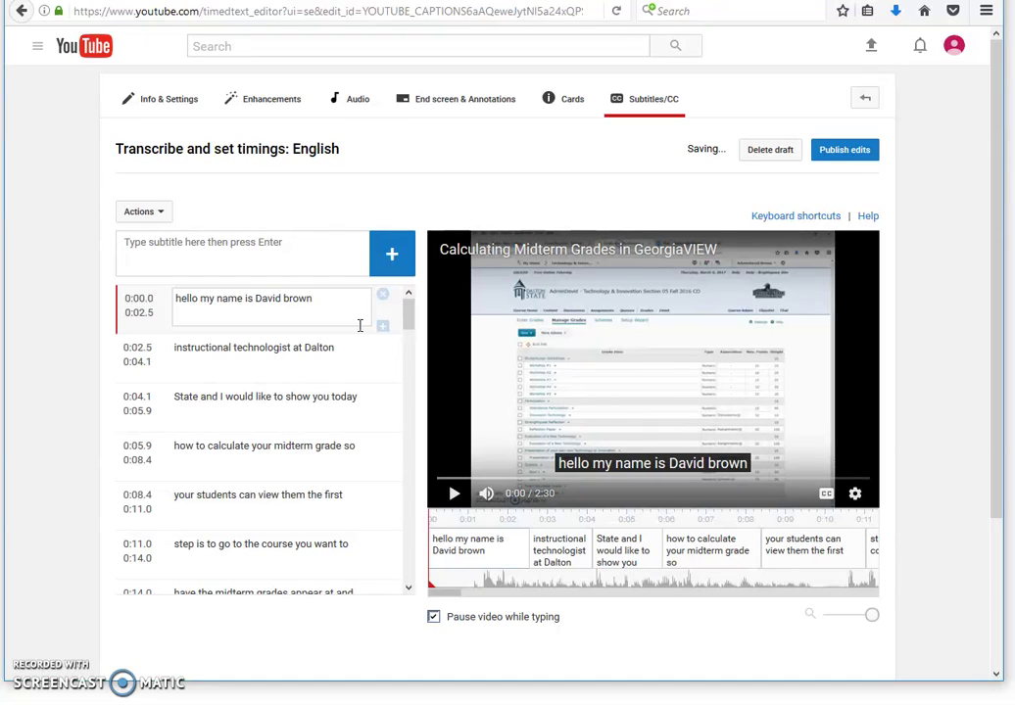
pyautogui.press('Right')
pyautogui.press('Right')
pyautogui.press('Right')
pyautogui.press('Right')
pyautogui.press('Right')
pyautogui.press('Right')
pyautogui.press('BackSpace')
pyautogui.write('B')
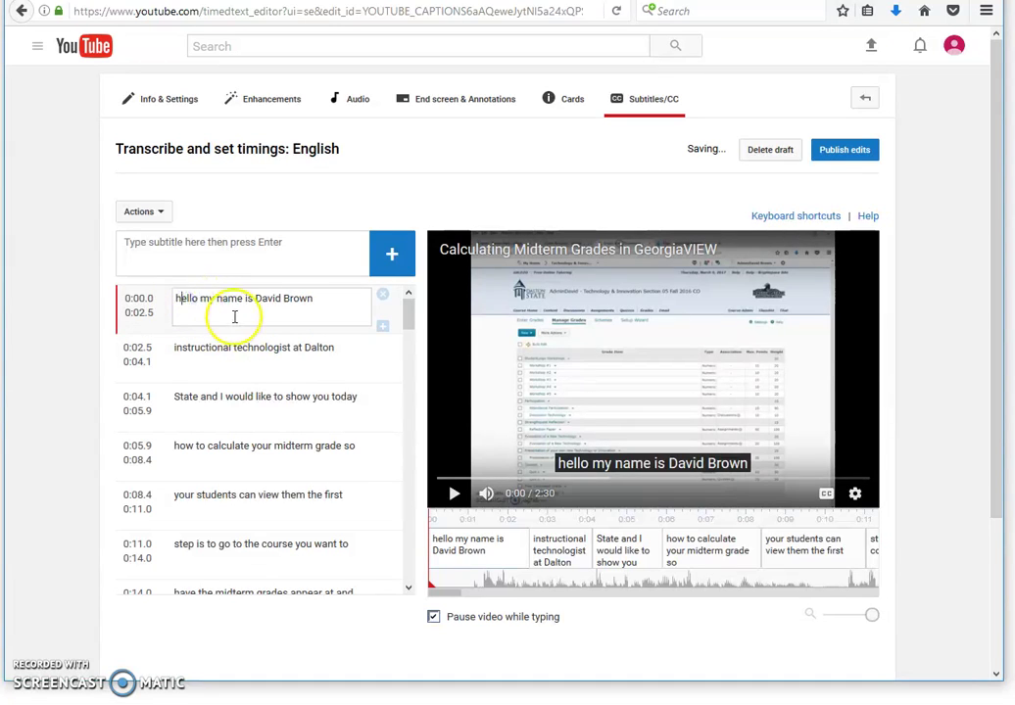
# Capitalize "Hello" at the start of the first subtitle line and publish the subtitle edits.
pyautogui.press('Home')
pyautogui.press('Delete')
pyautogui.write('H')
pyautogui.moveTo(408, 302)
pyautogui.mouseDown()
pyautogui.moveTo(423, 499)
pyautogui.moveTo(403, 573)
pyautogui.moveTo(387, 301)
pyautogui.moveTo(389, 311)
pyautogui.mouseUp()
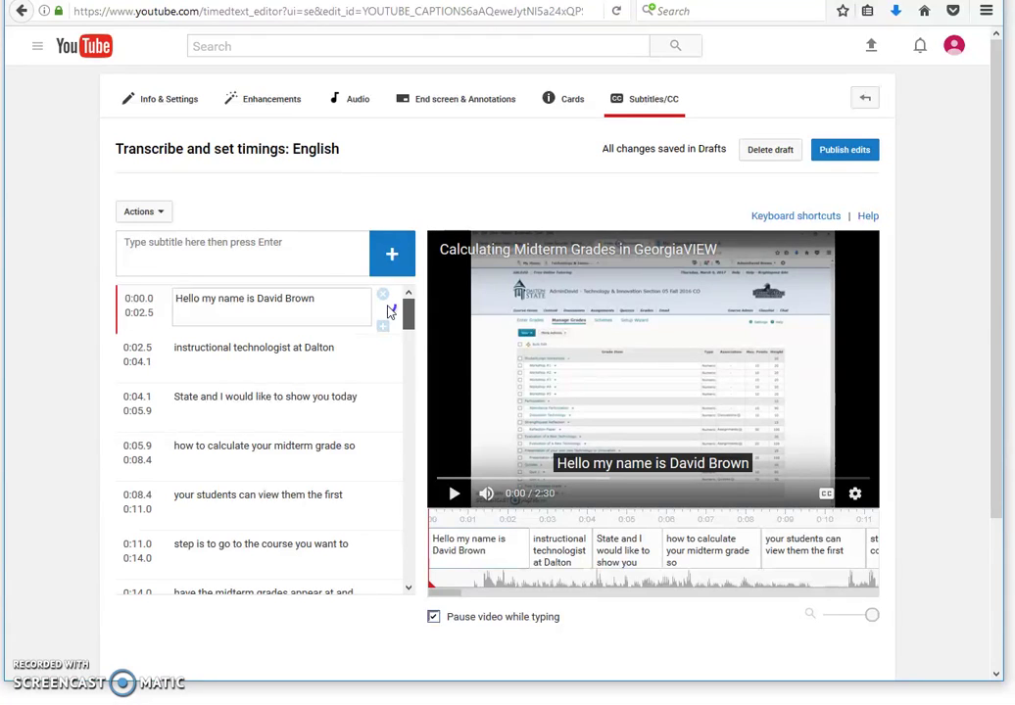
pyautogui.moveTo(378, 312); pyautogui.dragTo(280, 238)
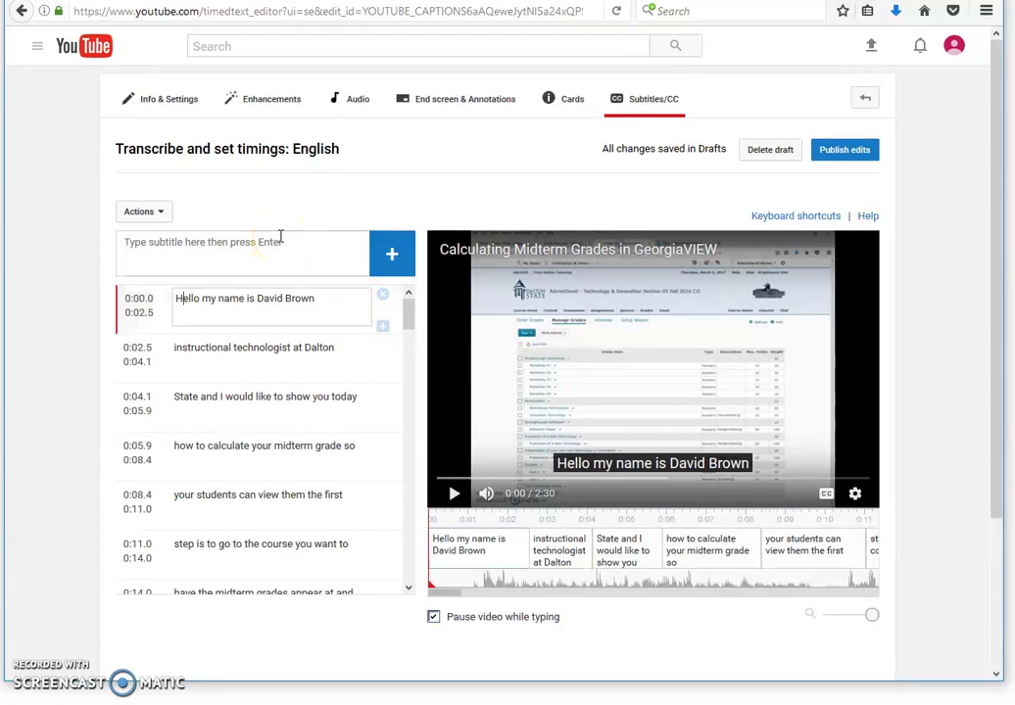
pyautogui.click(288, 289)
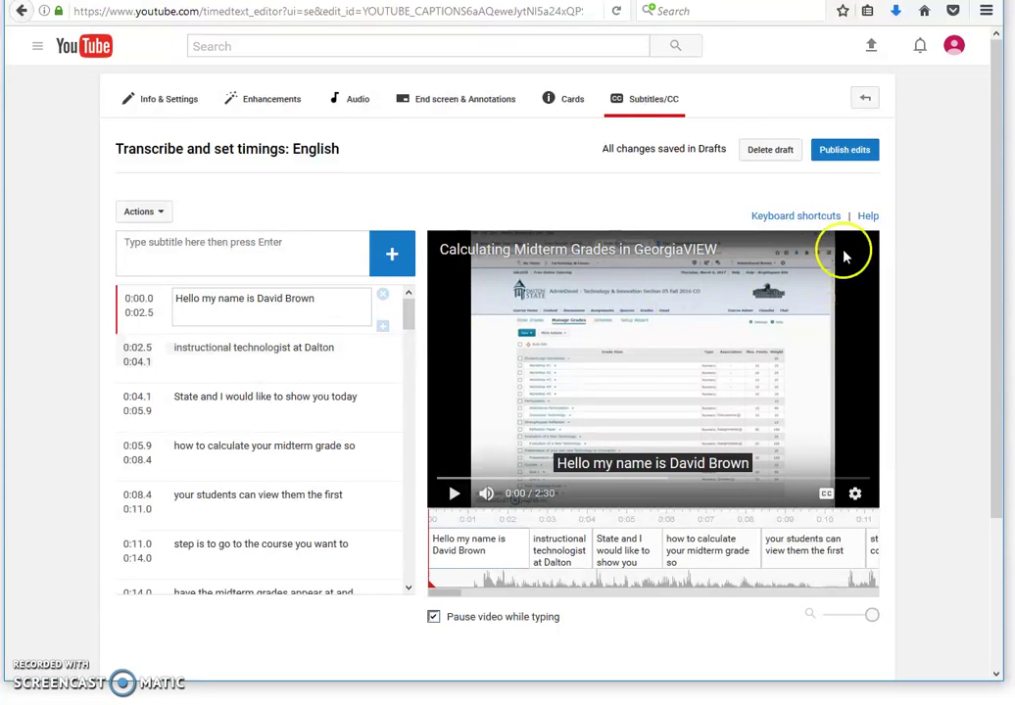
pyautogui.click(849, 150)
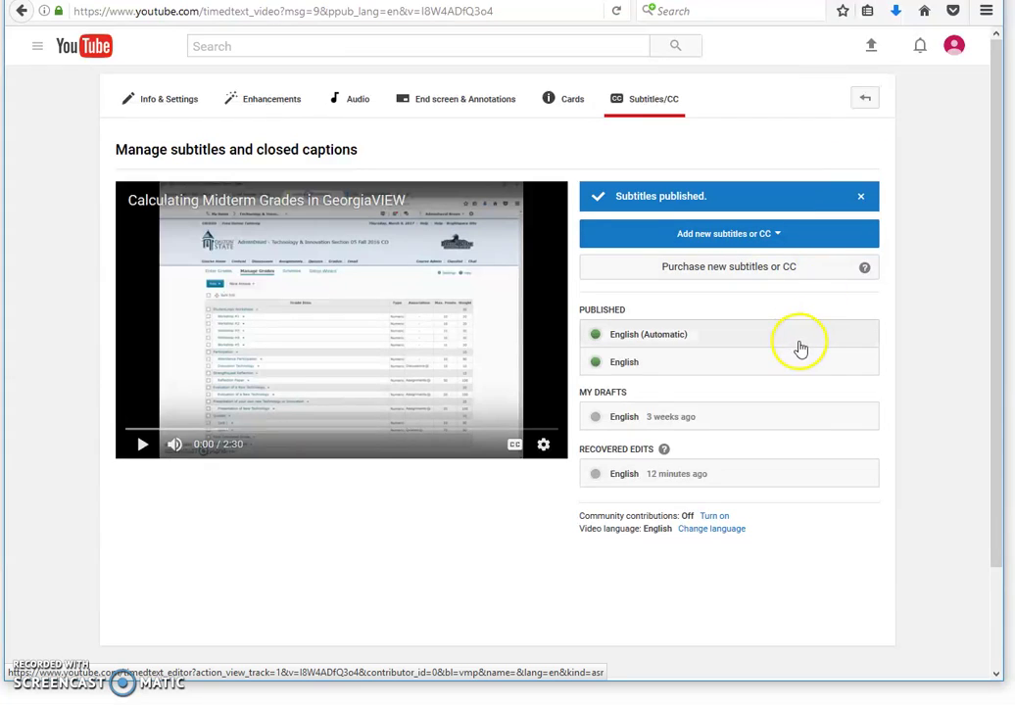
# Copy the video's URL, open it in a new browser tab, and rewind the video to the start to check the first caption.
pyautogui.rightClick(355, 366)
pyautogui.click(380, 377)
pyautogui.hotkey('ctrl', 't')
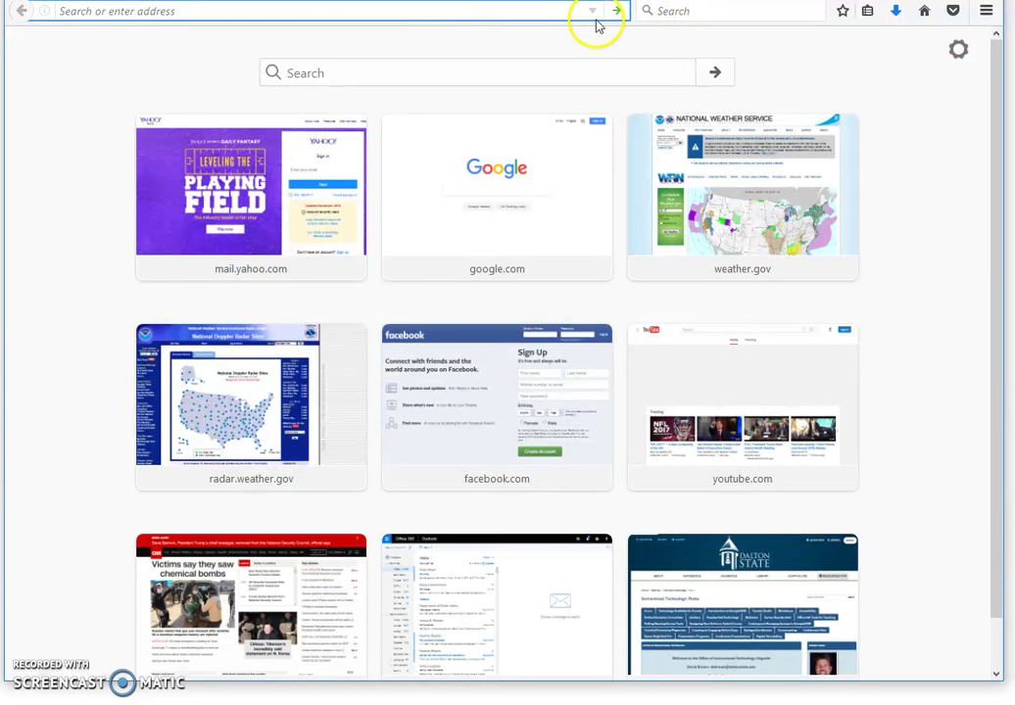
pyautogui.rightClick(510, 11)
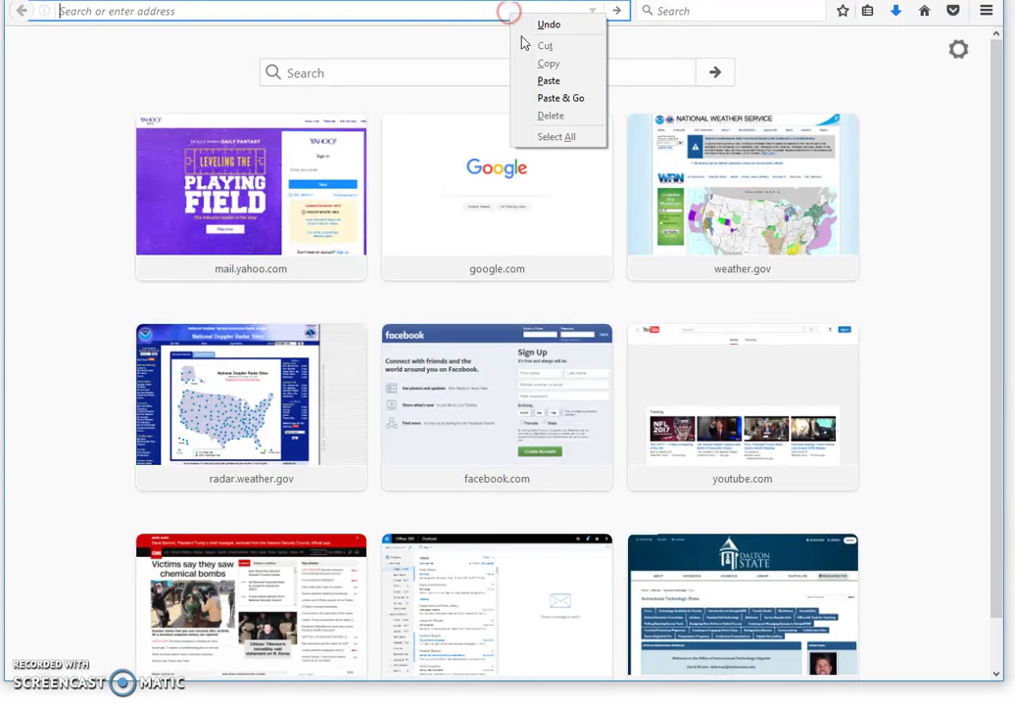
pyautogui.click(546, 81)
pyautogui.press('Return')
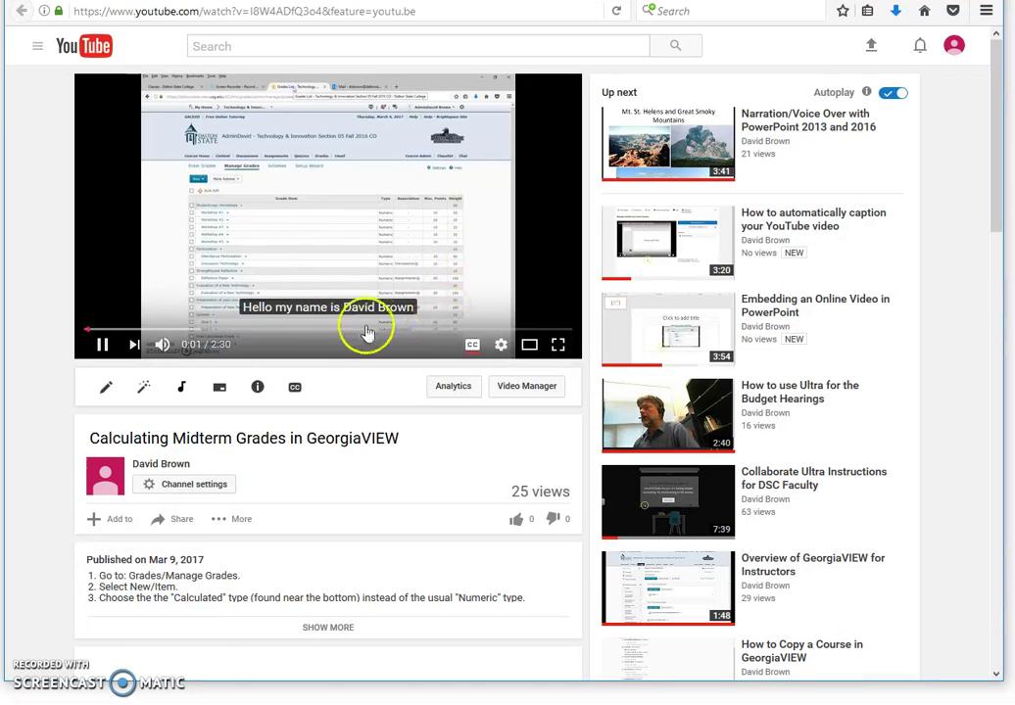
pyautogui.click(75, 330)
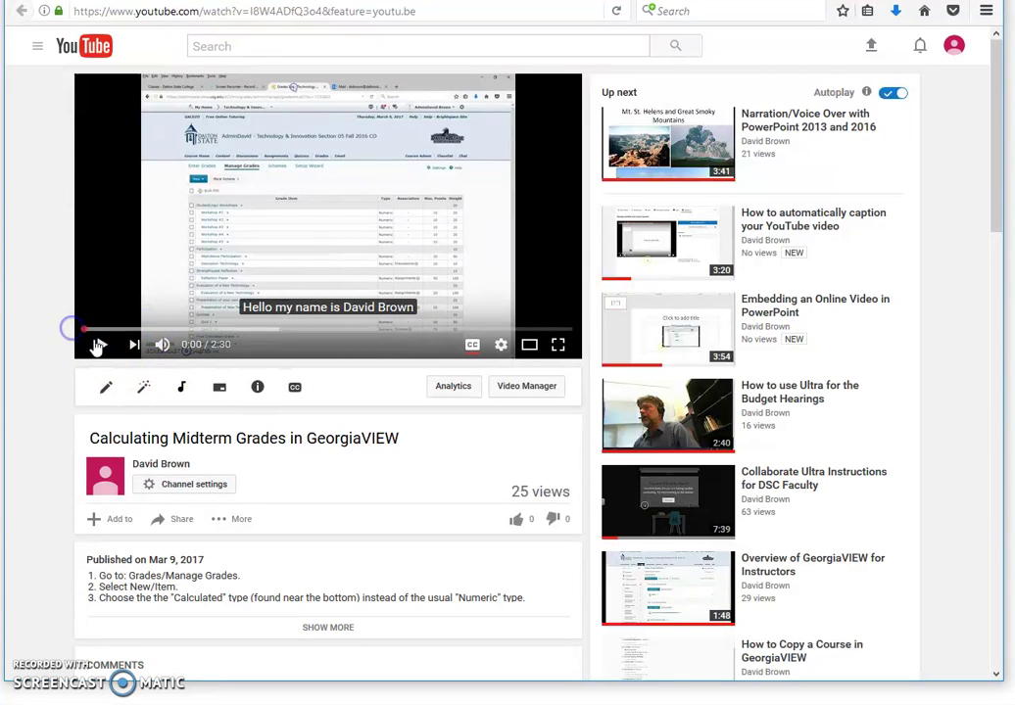
pyautogui.click(102, 346)
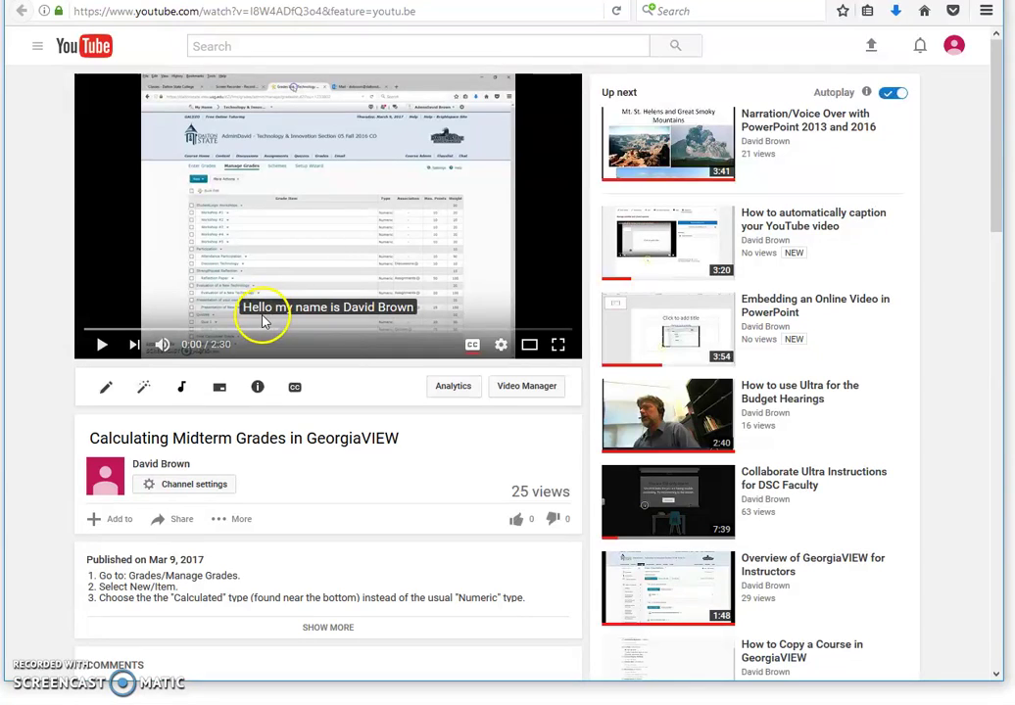